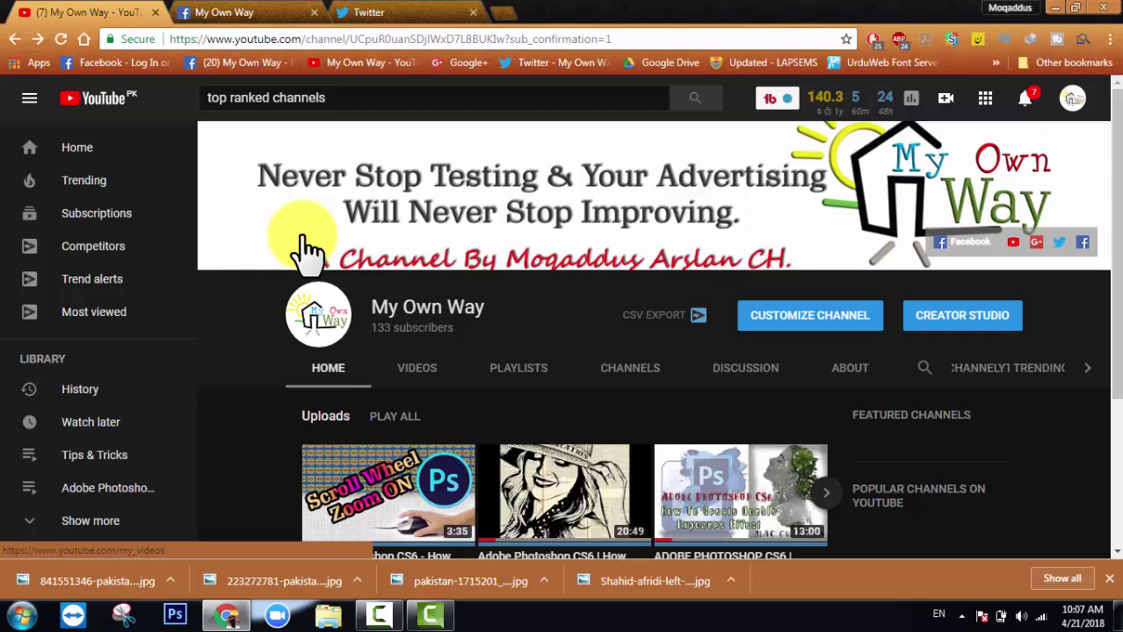
{"action": "left_click", "coordinate": [378, 620]}
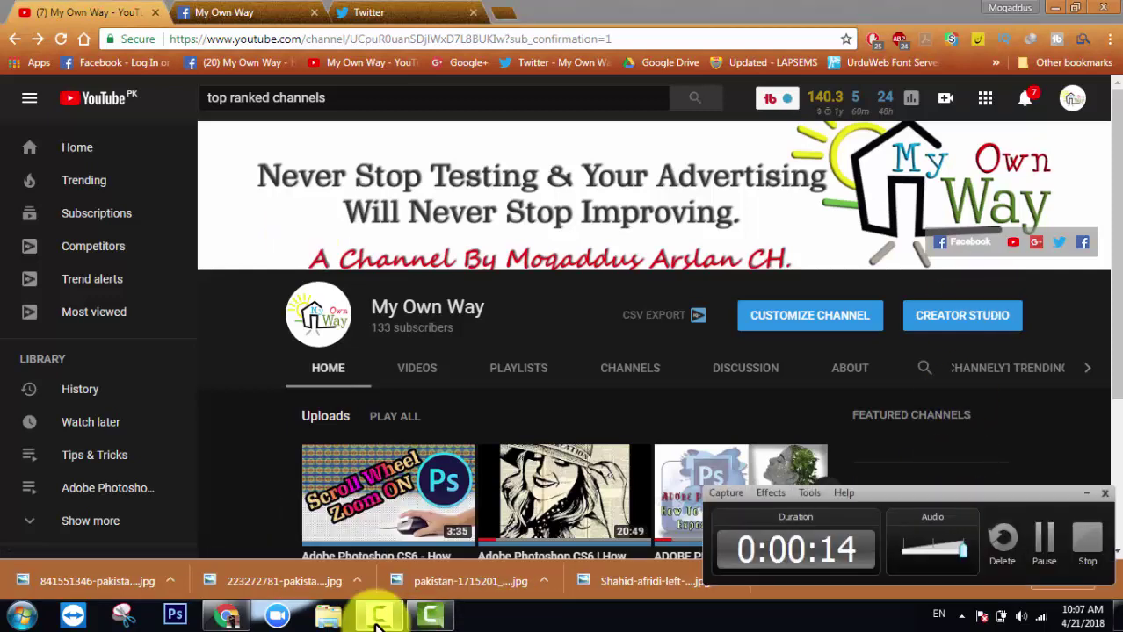
{"action": "left_click", "coordinate": [377, 619]}
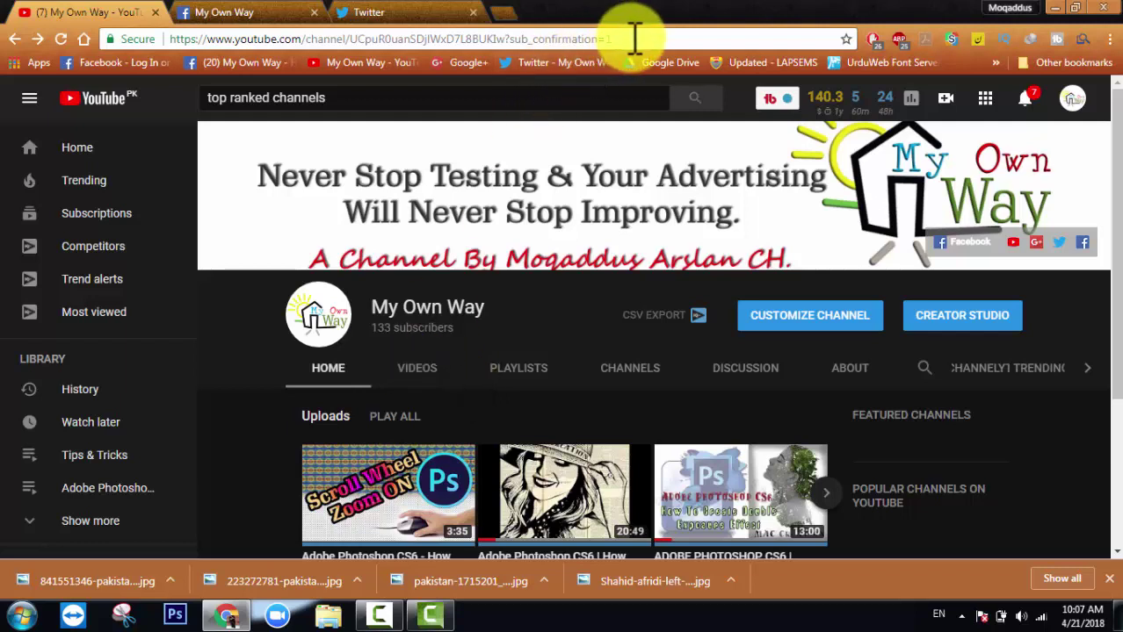
Examine the channel ID portion of the current YouTube channel address.
{"action": "left_click_drag", "start_coordinate": [632, 39], "coordinate": [356, 36]}
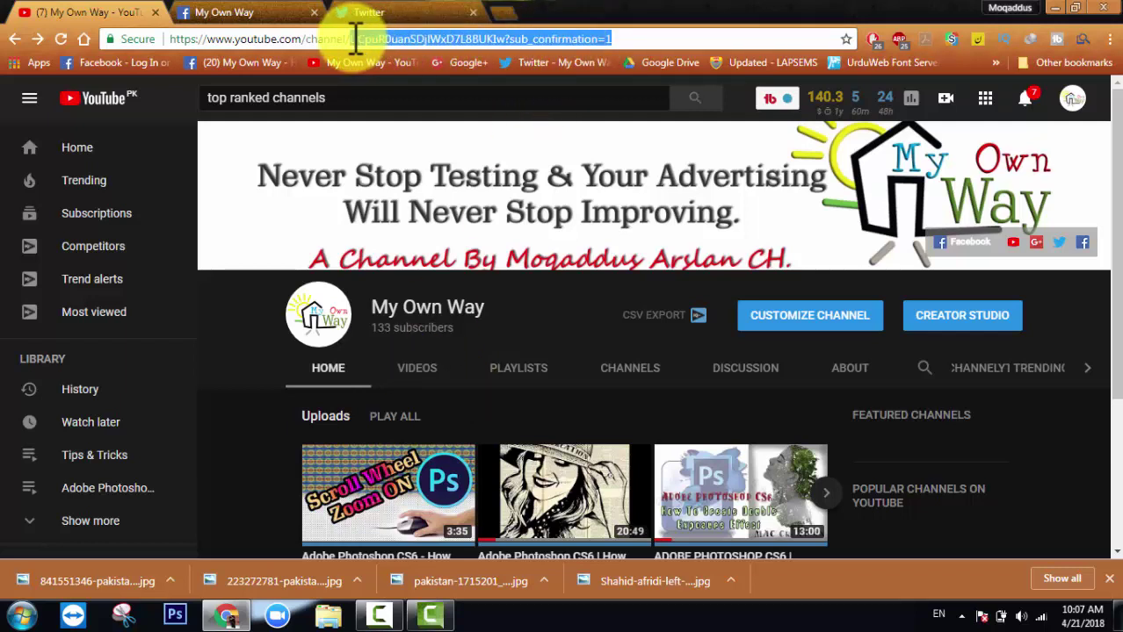
{"action": "left_click", "coordinate": [681, 37]}
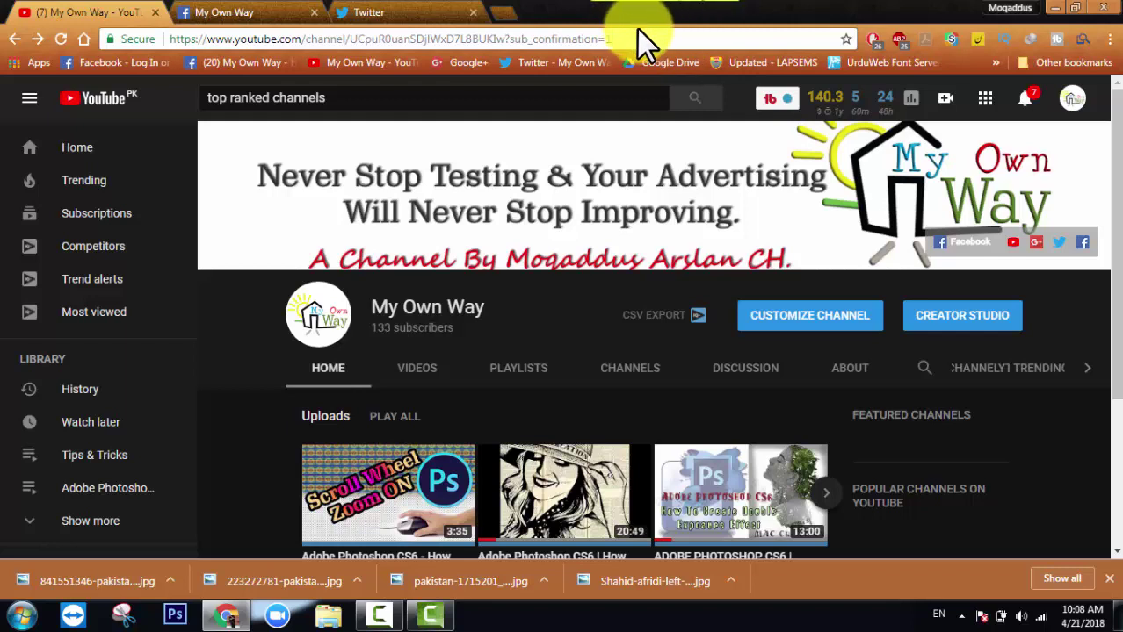
{"action": "left_click_drag", "start_coordinate": [634, 39], "coordinate": [352, 39]}
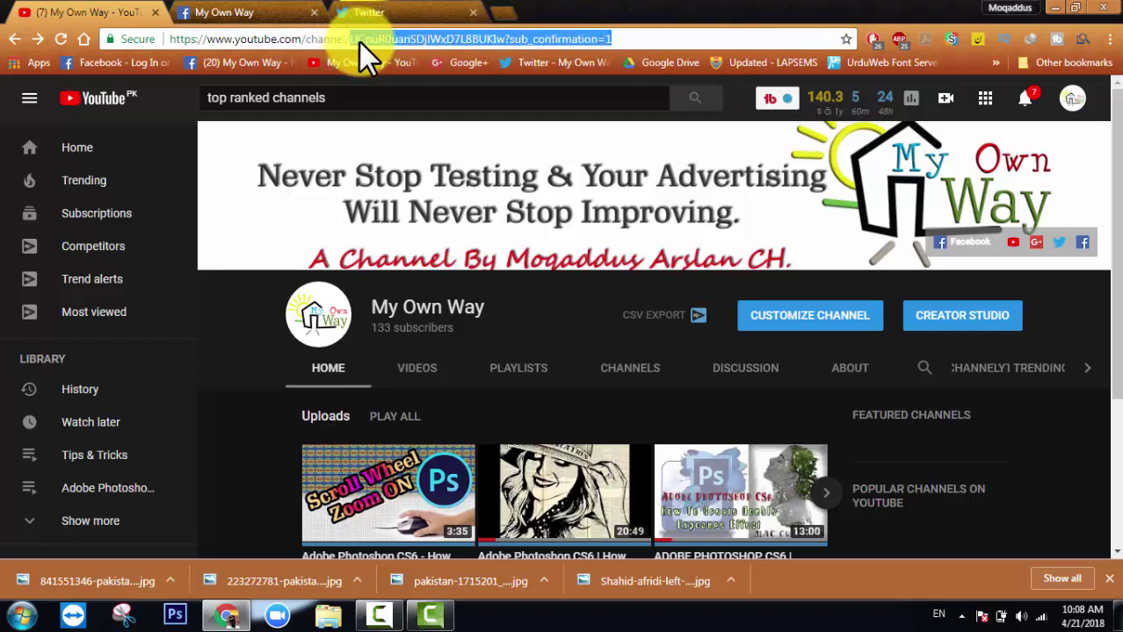
{"action": "left_click", "coordinate": [681, 39]}
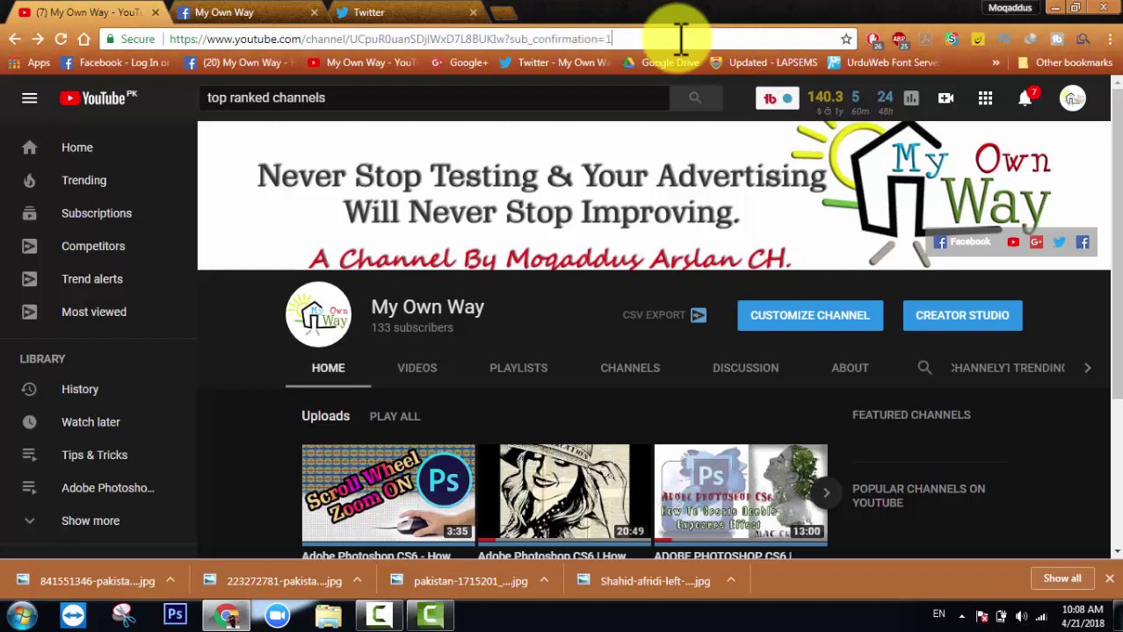
Open the channel's Status and features page in Creator Studio and locate the Custom URL feature.
{"action": "left_click", "coordinate": [1071, 101]}
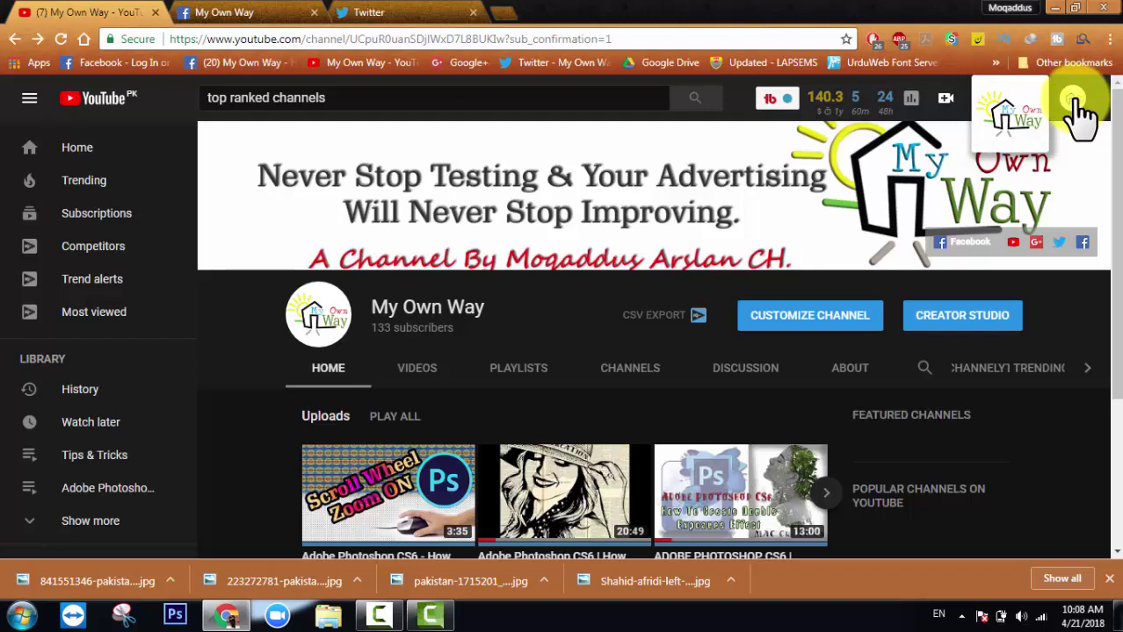
{"action": "left_click", "coordinate": [1074, 101]}
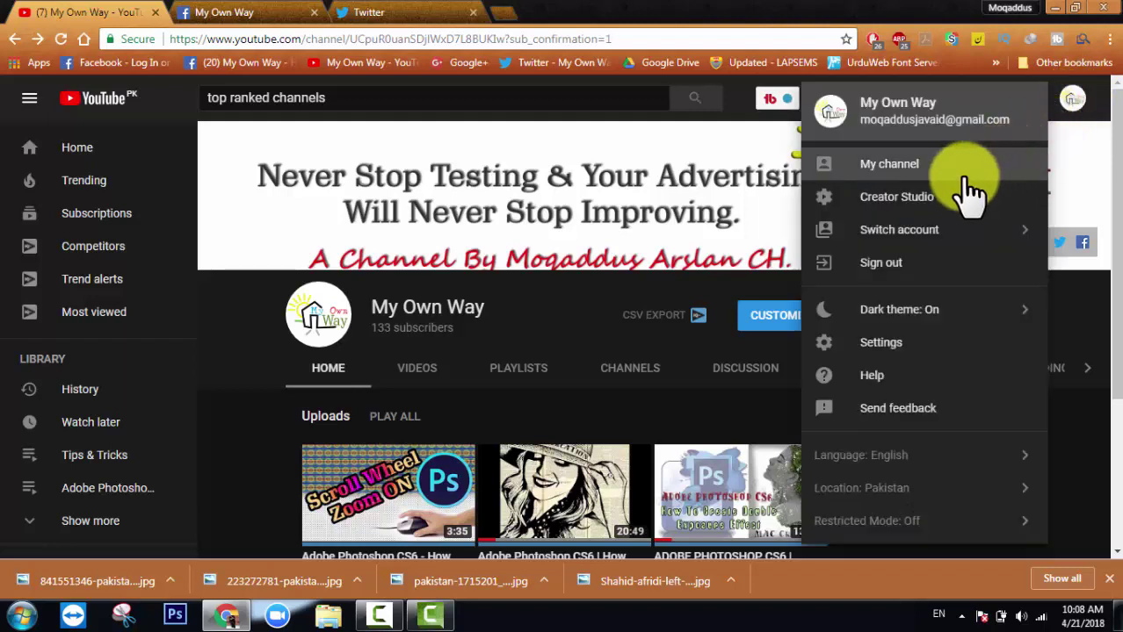
{"action": "left_click", "coordinate": [853, 211]}
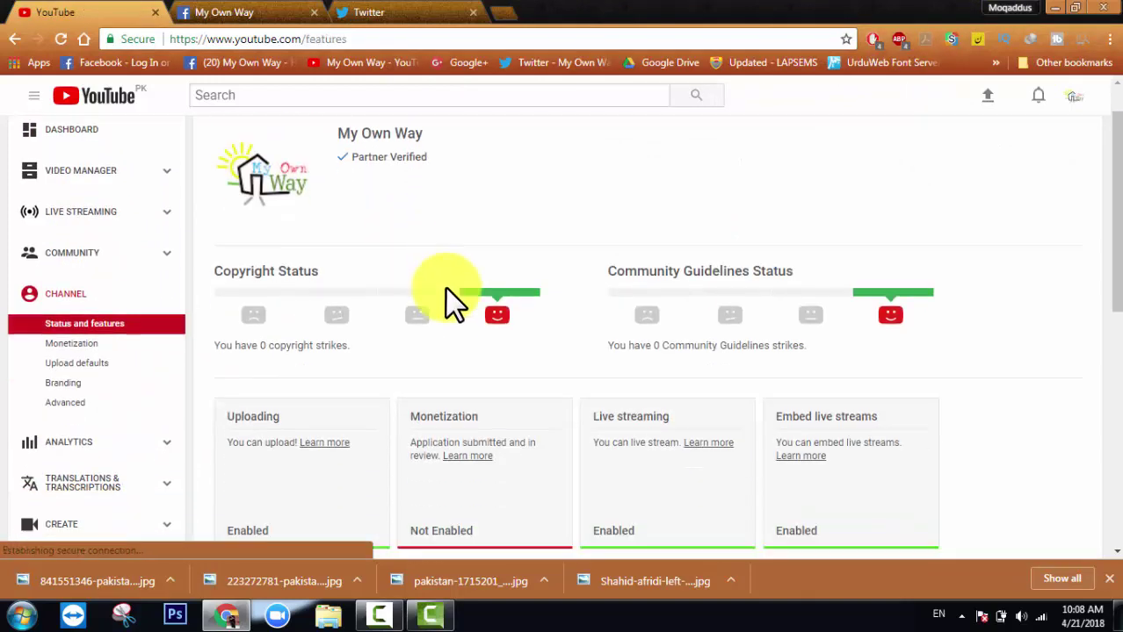
{"action": "scroll", "coordinate": [445, 285], "scroll_direction": "down", "scroll_amount": 4}
{"action": "scroll", "coordinate": [444, 285], "scroll_direction": "down", "scroll_amount": 3}
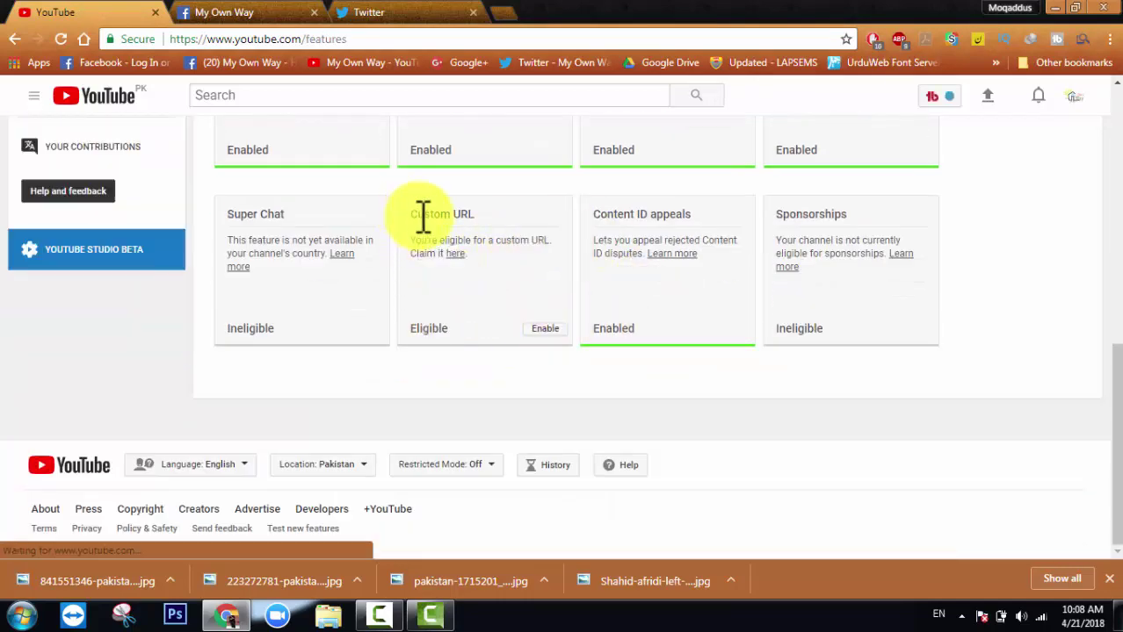
{"action": "left_click_drag", "start_coordinate": [410, 215], "coordinate": [475, 215]}
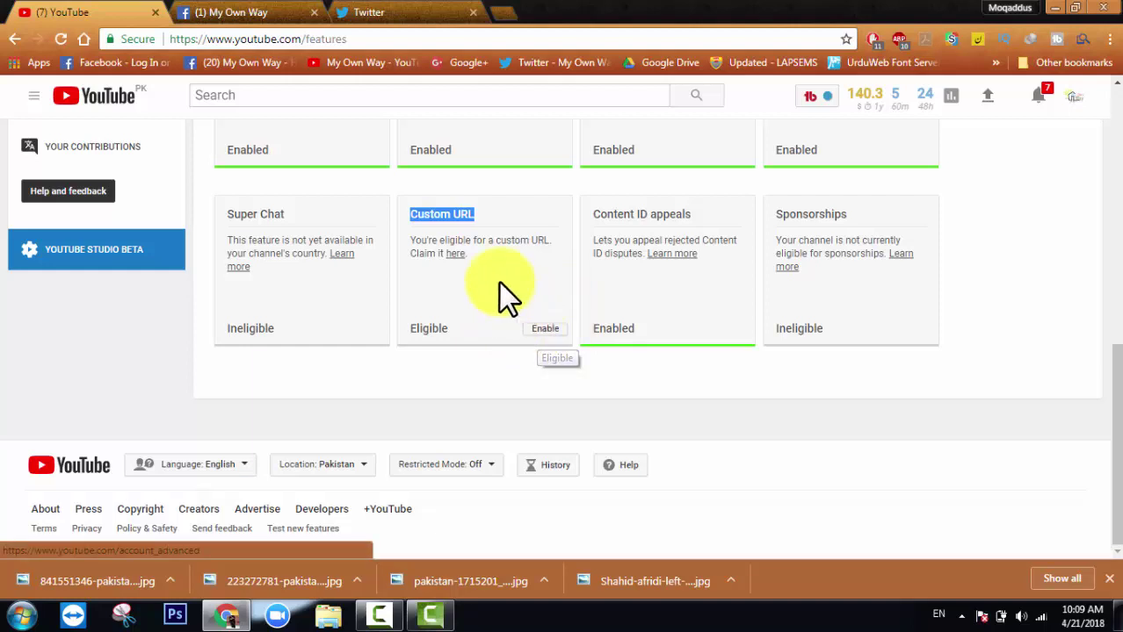
Start enabling the Custom URL feature and review the claim notice in the Advanced channel settings.
{"action": "left_click", "coordinate": [539, 330]}
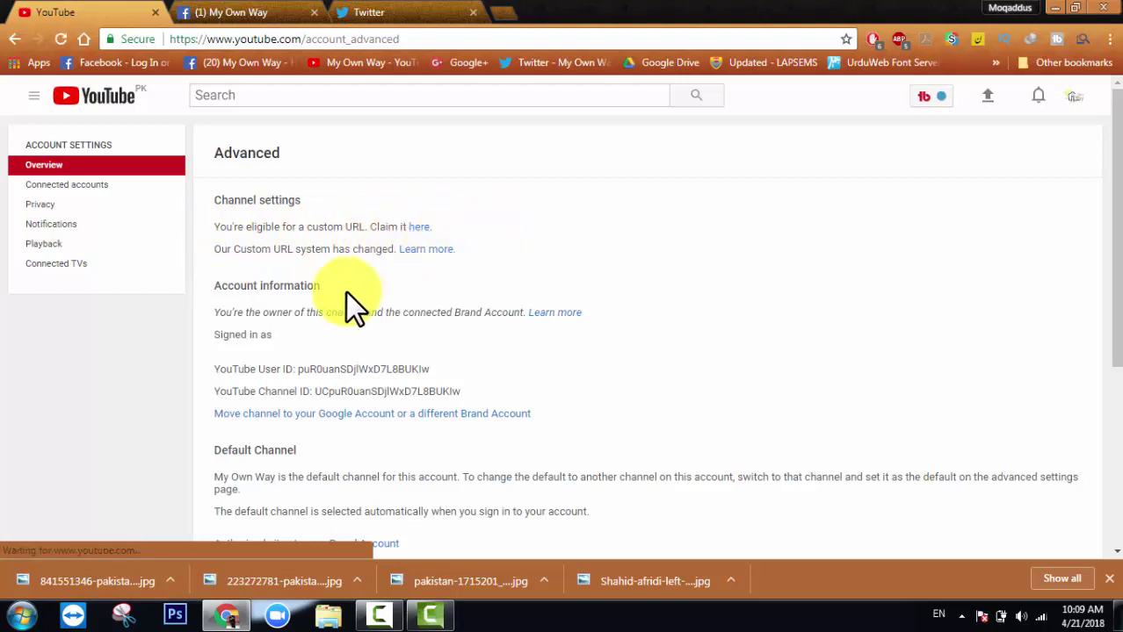
{"action": "scroll", "coordinate": [345, 307], "scroll_direction": "down", "scroll_amount": 5}
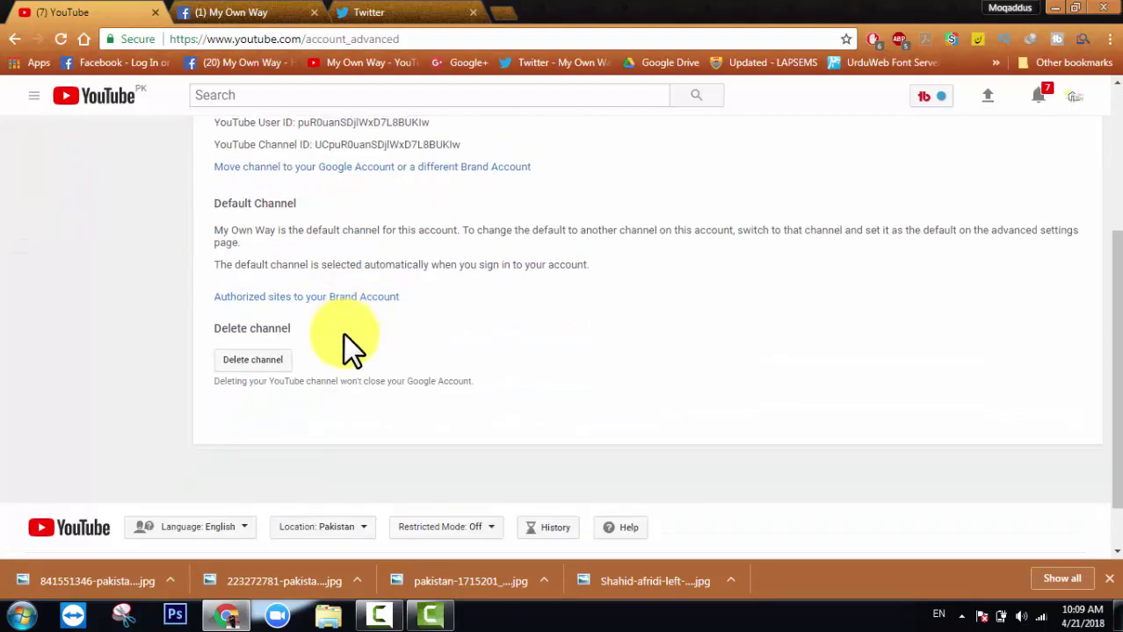
{"action": "scroll", "coordinate": [355, 332], "scroll_direction": "up", "scroll_amount": 2}
{"action": "scroll", "coordinate": [355, 334], "scroll_direction": "down", "scroll_amount": 3}
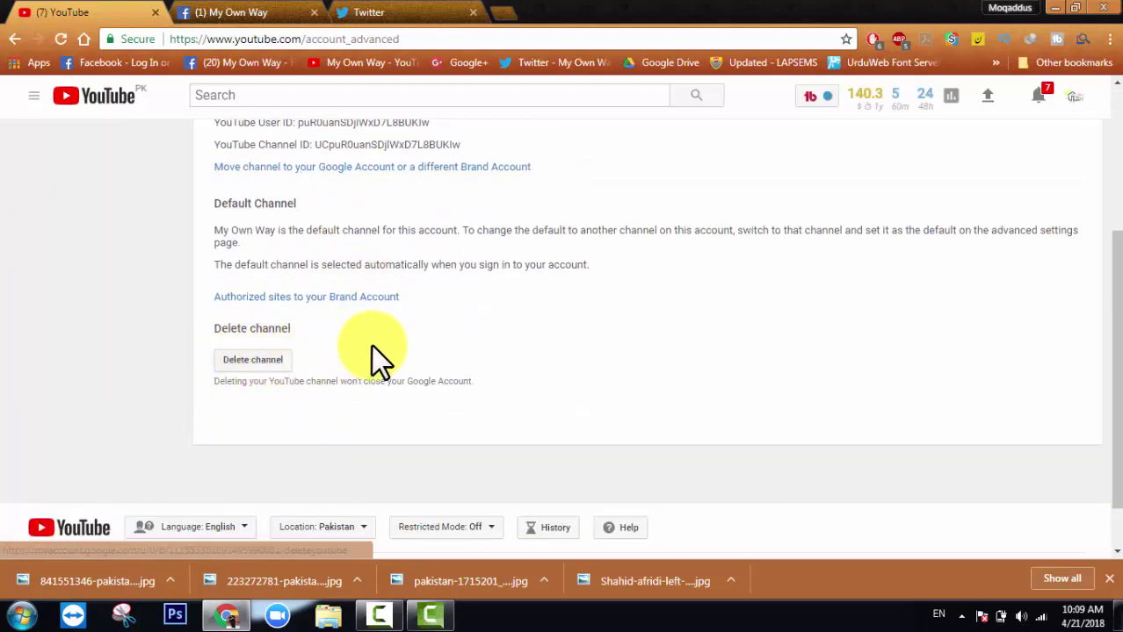
{"action": "scroll", "coordinate": [371, 351], "scroll_direction": "up", "scroll_amount": 3}
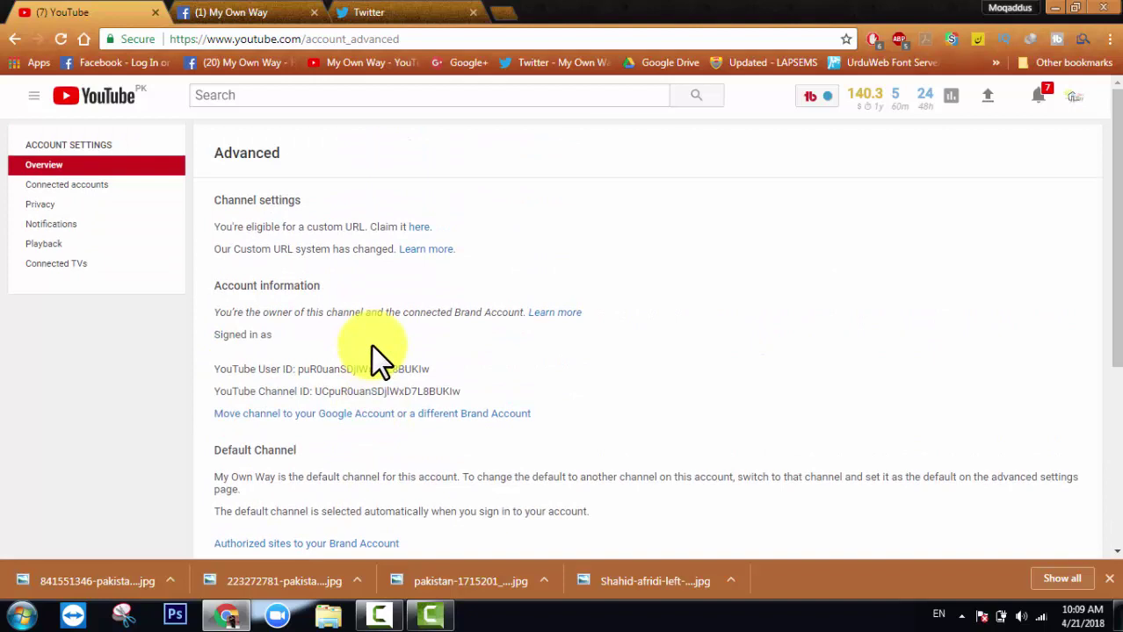
{"action": "left_click", "coordinate": [420, 228]}
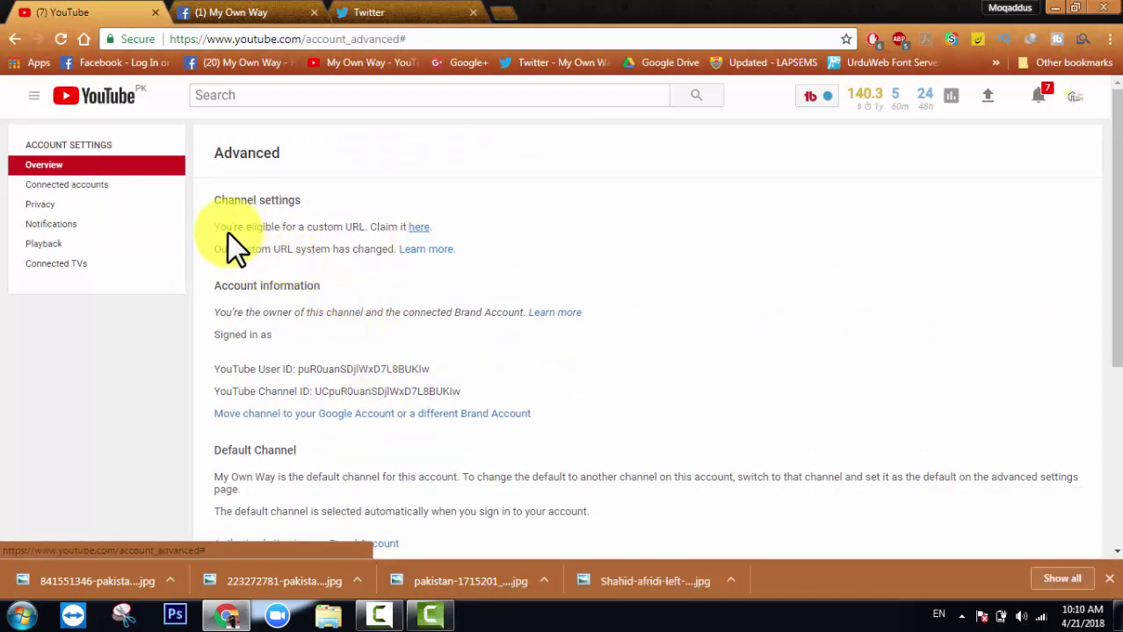
{"action": "left_click_drag", "start_coordinate": [219, 226], "coordinate": [362, 250]}
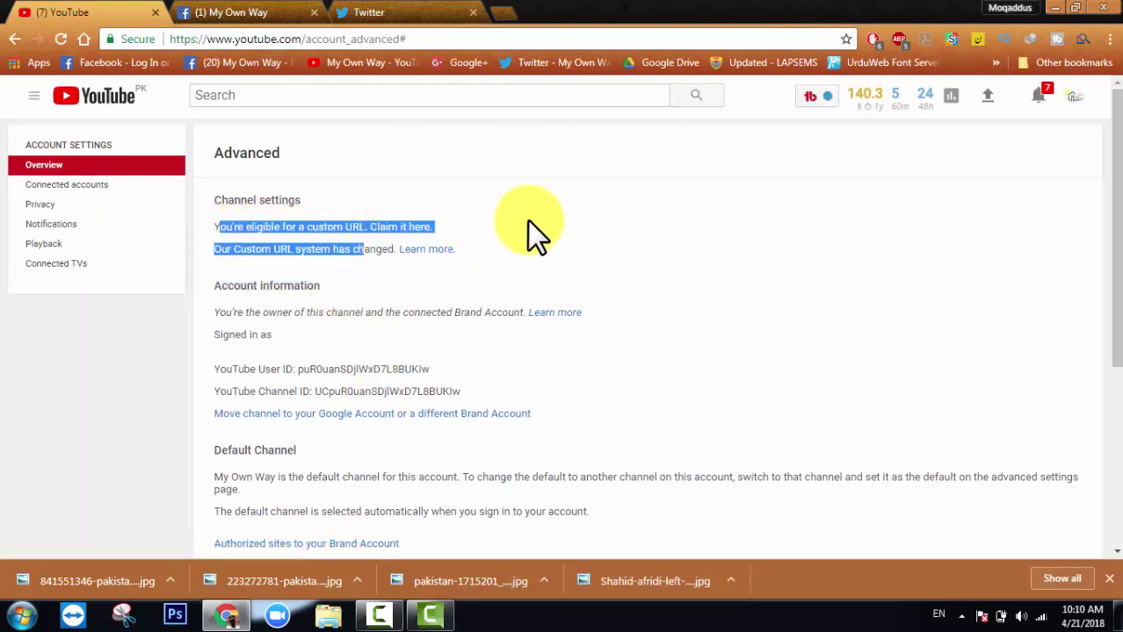
{"action": "left_click", "coordinate": [528, 221]}
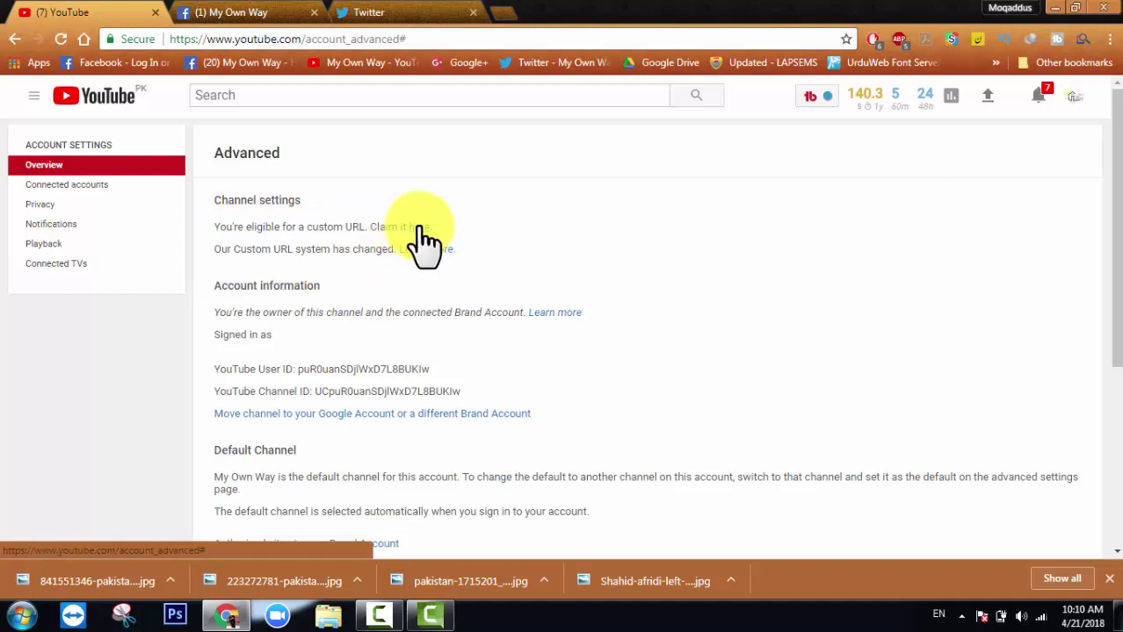
Try the custom URL option MyOwnWay with the suffix byMAC, and cancel the claim.
{"action": "left_click", "coordinate": [419, 230]}
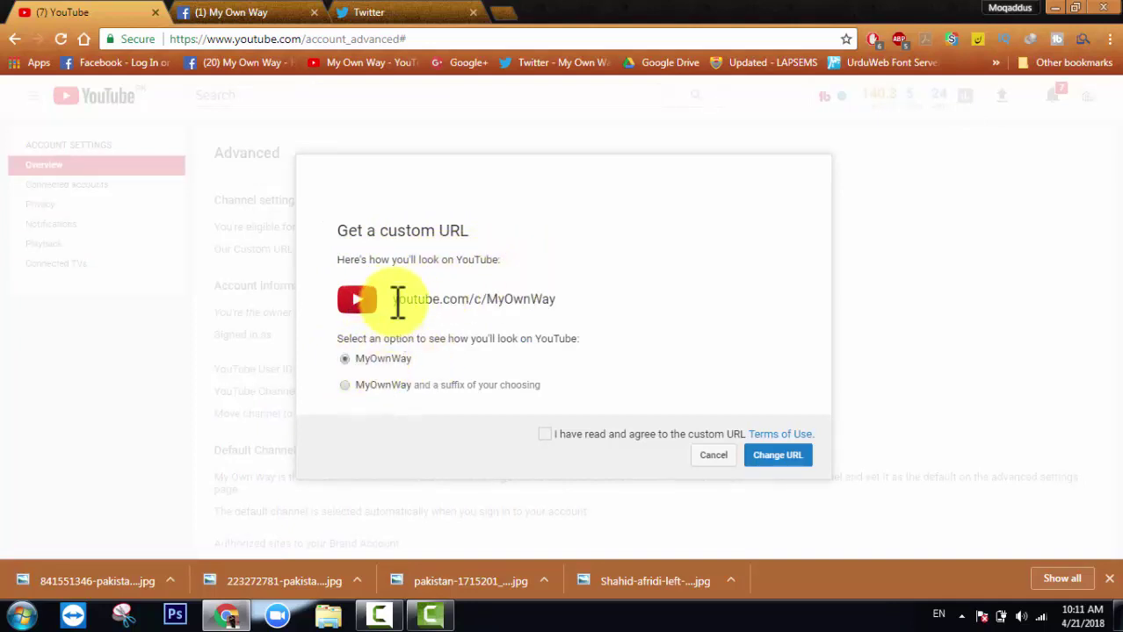
{"action": "left_click_drag", "start_coordinate": [394, 301], "coordinate": [570, 303]}
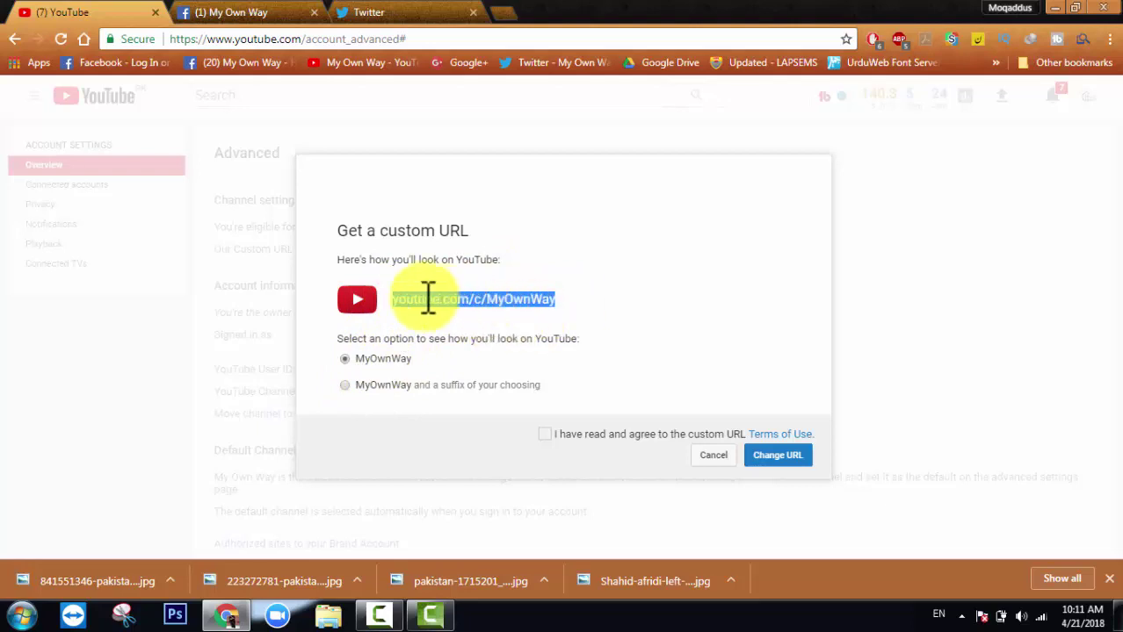
{"action": "left_click", "coordinate": [346, 386]}
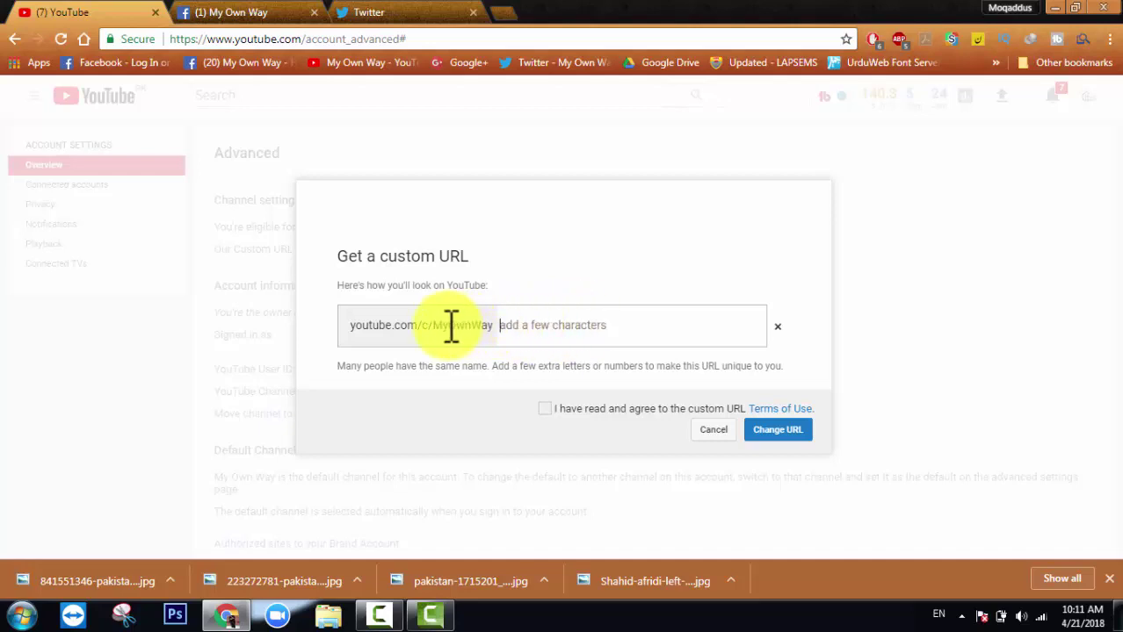
{"action": "left_click_drag", "start_coordinate": [492, 326], "coordinate": [334, 339]}
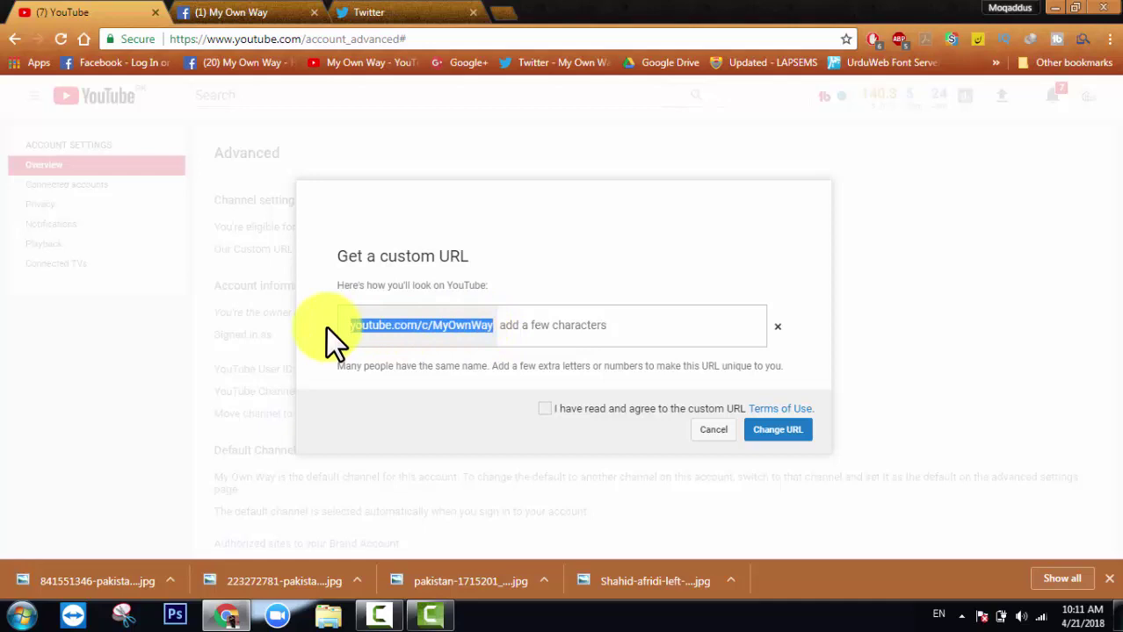
{"action": "left_click", "coordinate": [562, 323]}
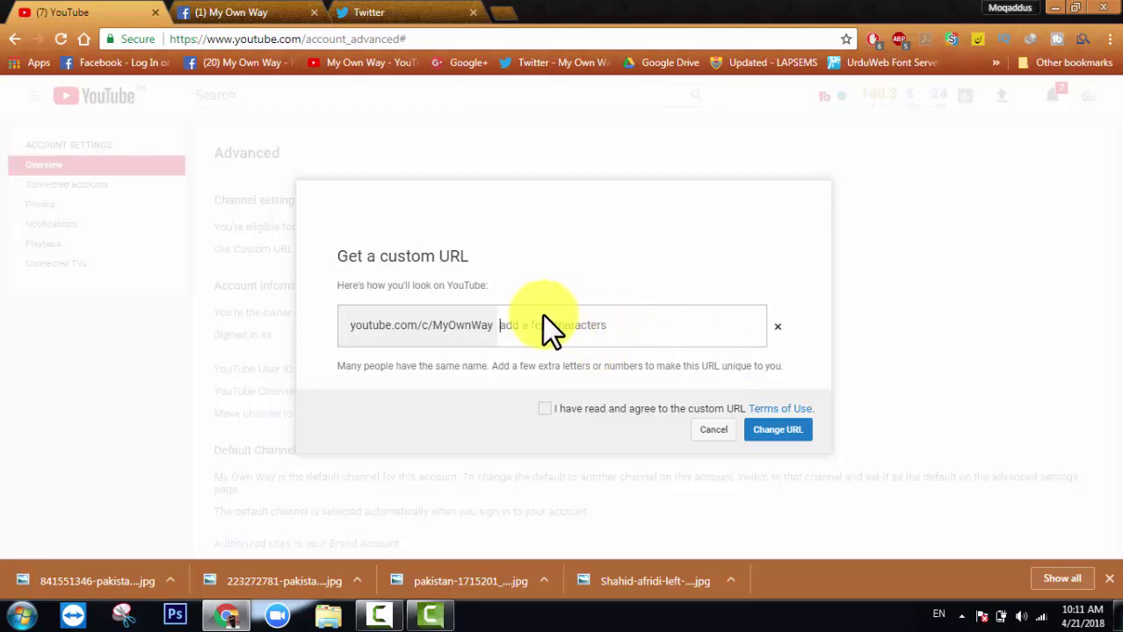
{"action": "type", "text": "MAC"}
{"action": "key", "text": "BackSpace"}
{"action": "key", "text": "BackSpace"}
{"action": "key", "text": "BackSpace"}
{"action": "type", "text": "byMAC"}
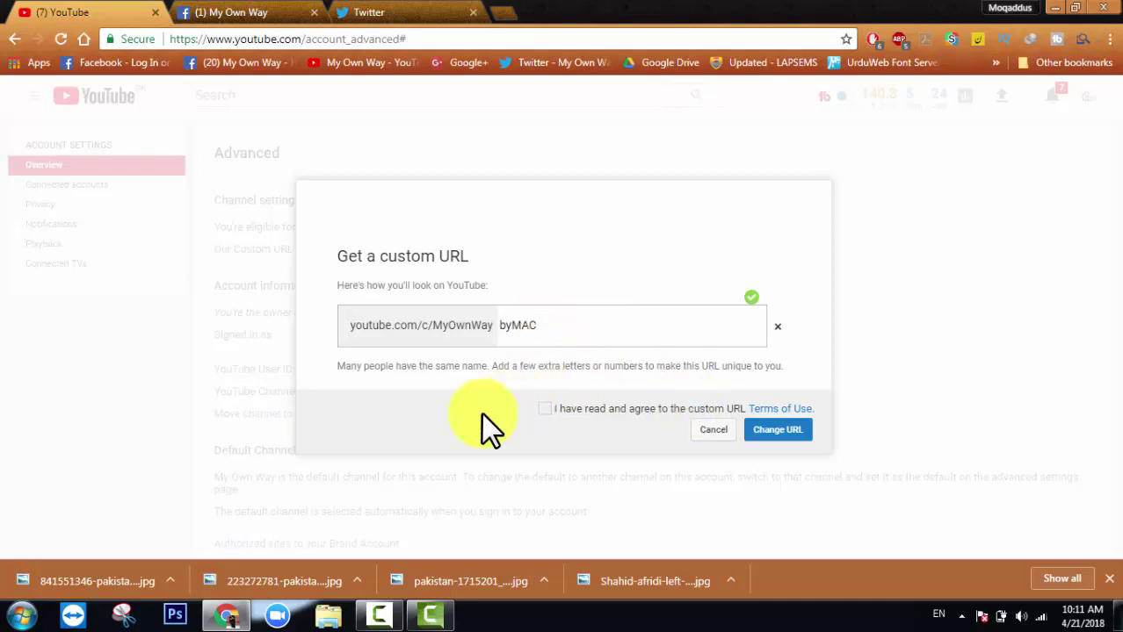
{"action": "left_click", "coordinate": [711, 431]}
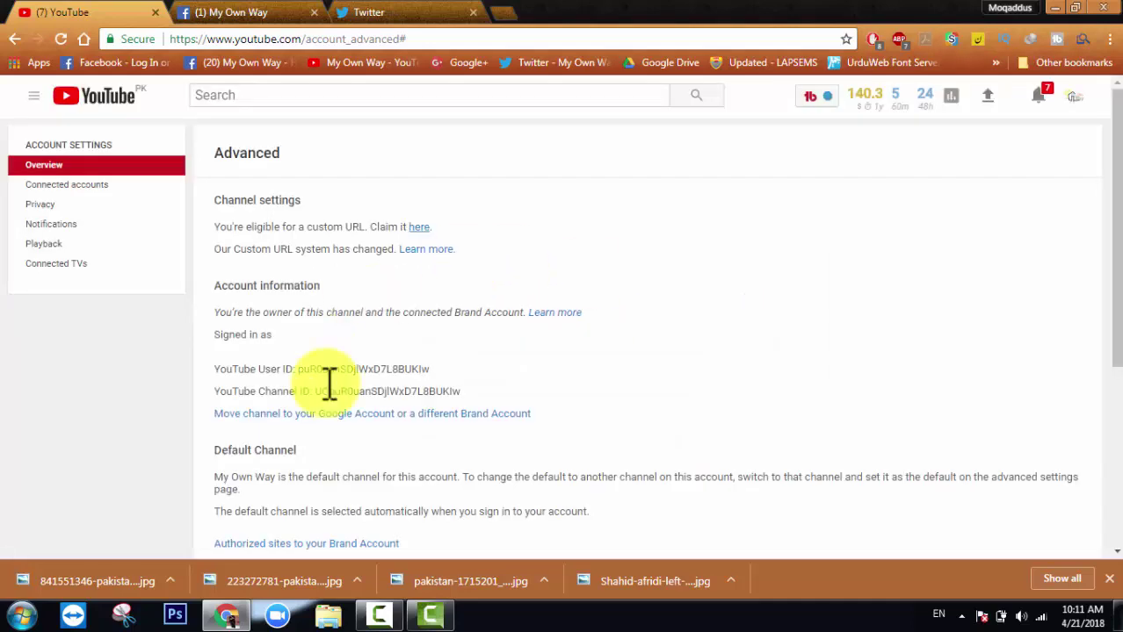
Claim the custom URL youtube.com/c/MyOwnWay without a suffix, accepting the Terms of Use and confirming the choice.
{"action": "left_click", "coordinate": [418, 227]}
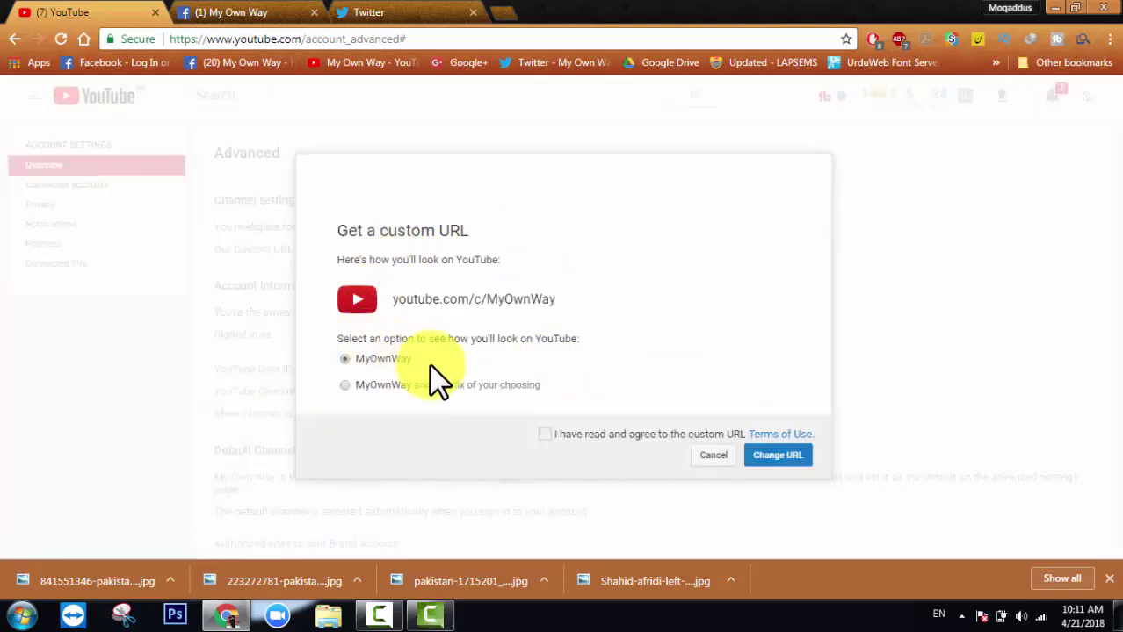
{"action": "left_click", "coordinate": [544, 434]}
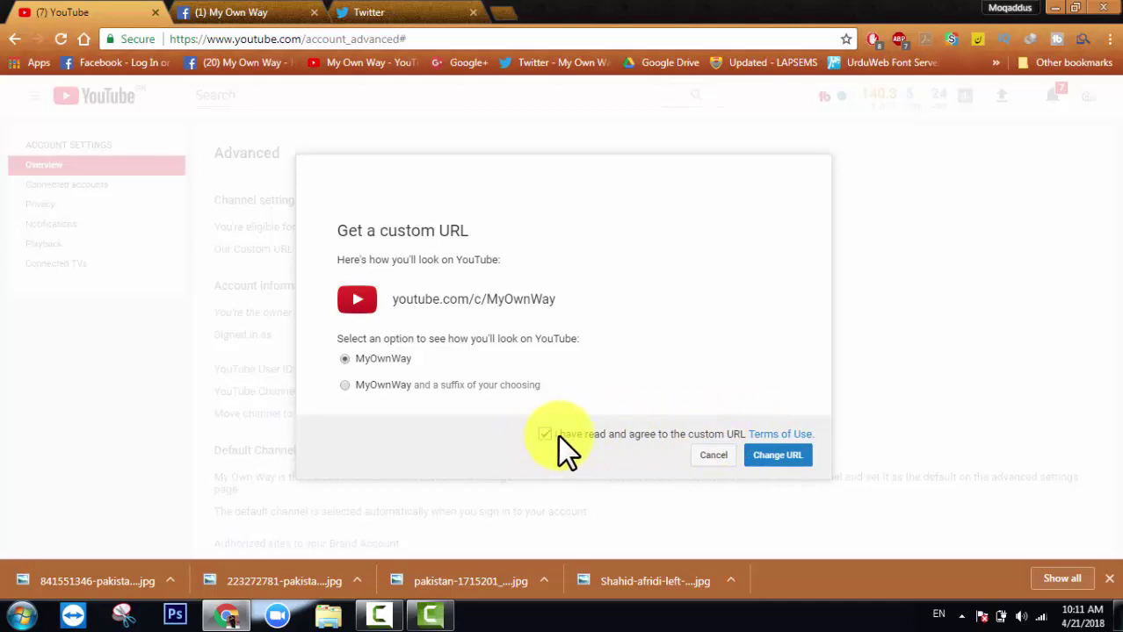
{"action": "left_click", "coordinate": [777, 457]}
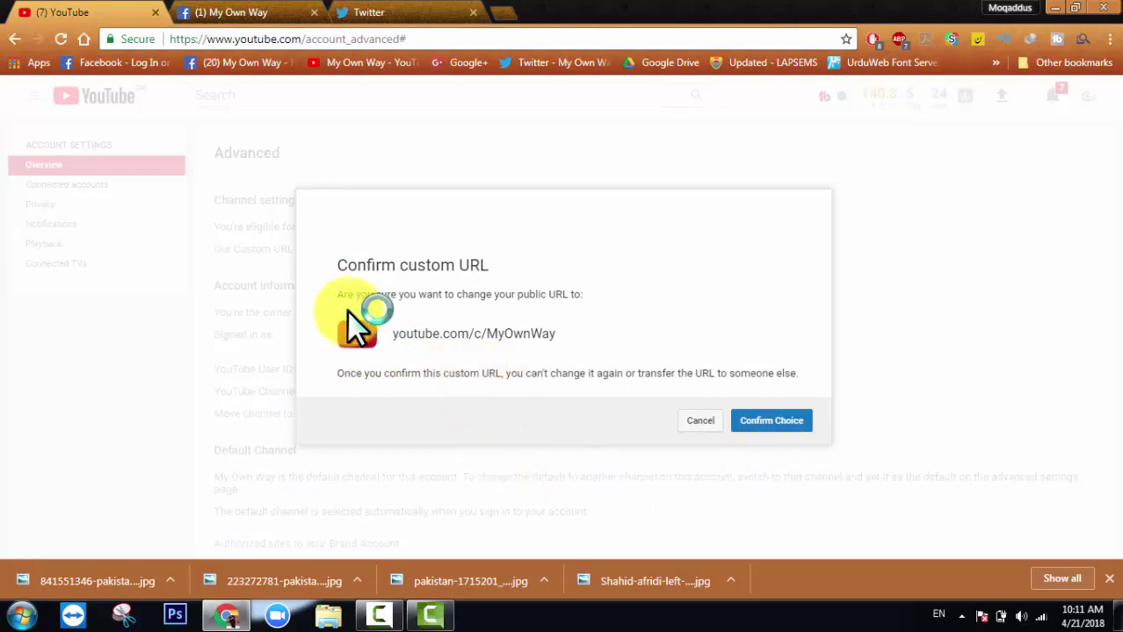
{"action": "left_click_drag", "start_coordinate": [567, 333], "coordinate": [392, 344]}
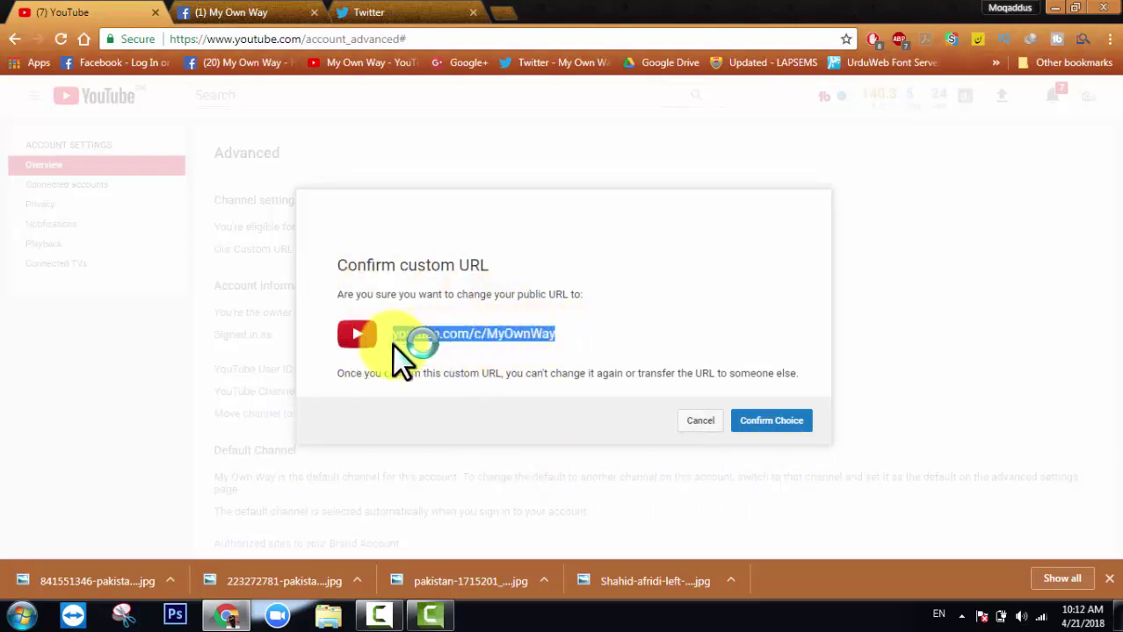
{"action": "left_click", "coordinate": [776, 426]}
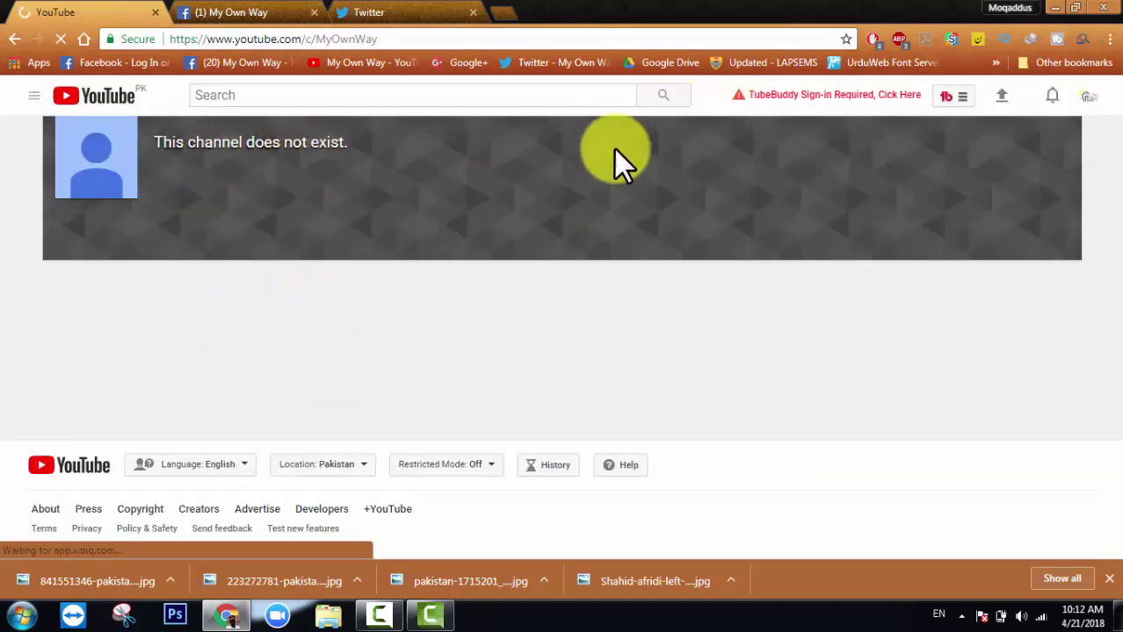
Reload the channel page at the custom address youtube.com/c/MyOwnWay.
{"action": "left_click", "coordinate": [430, 39]}
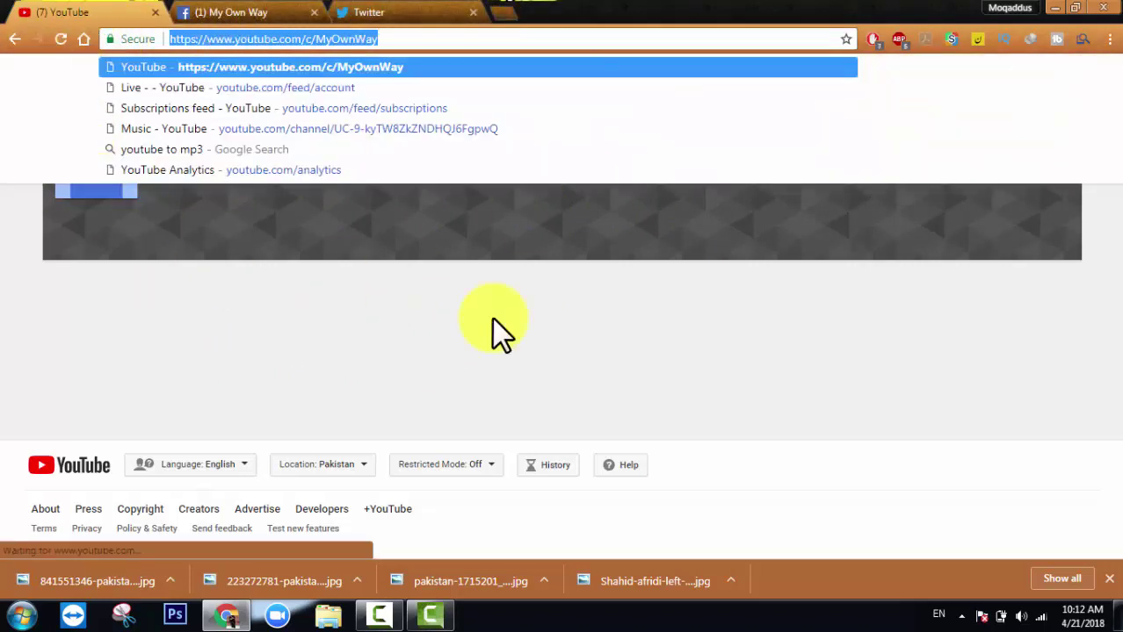
{"action": "left_click", "coordinate": [388, 284]}
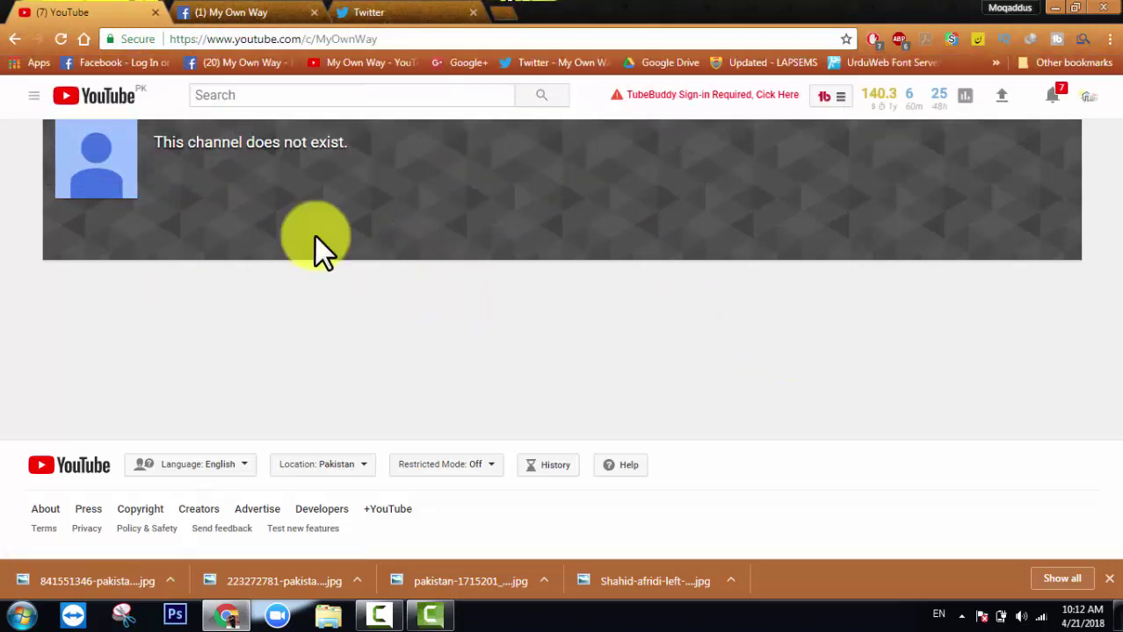
{"action": "left_click", "coordinate": [64, 39]}
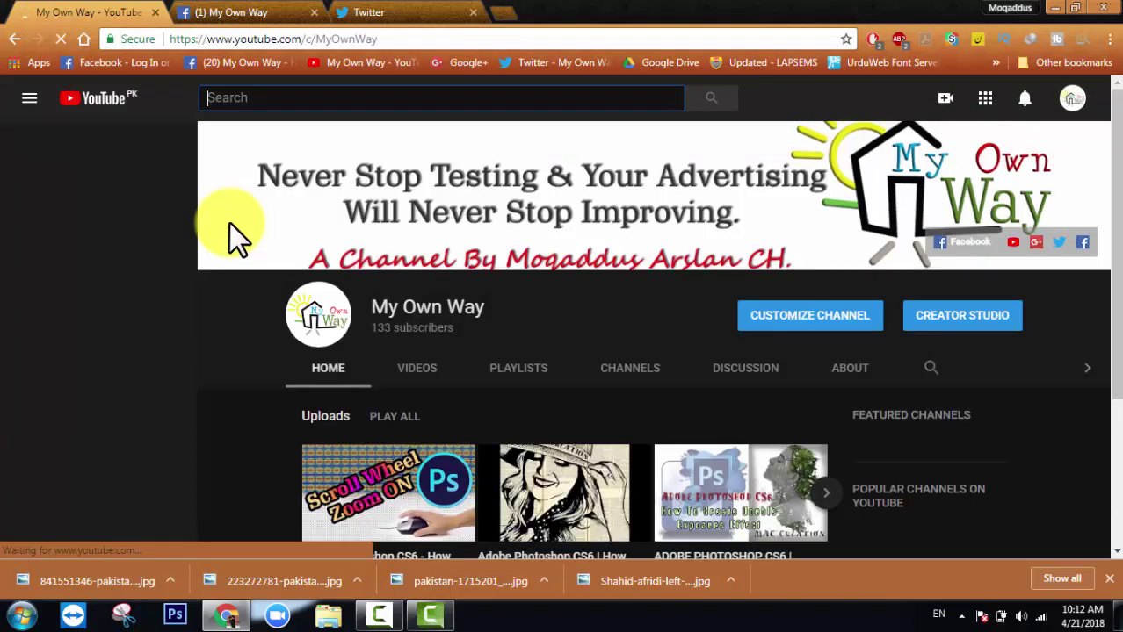
Examine the MyOwnWay part of the channel address and look over the channel's home page.
{"action": "left_click_drag", "start_coordinate": [397, 38], "coordinate": [304, 38]}
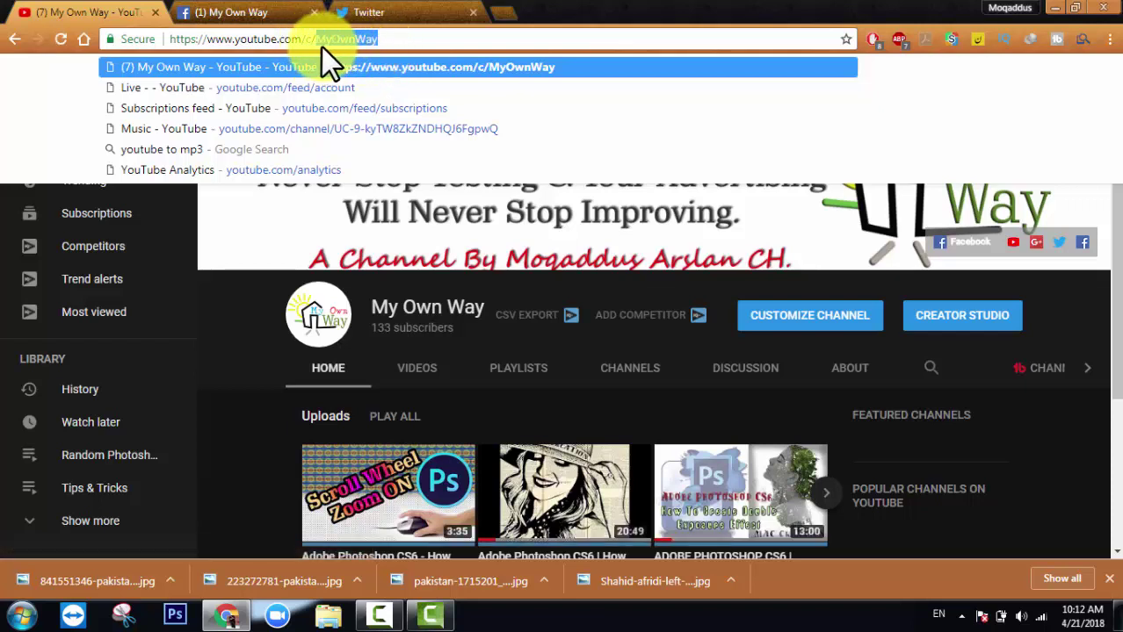
{"action": "left_click", "coordinate": [402, 39]}
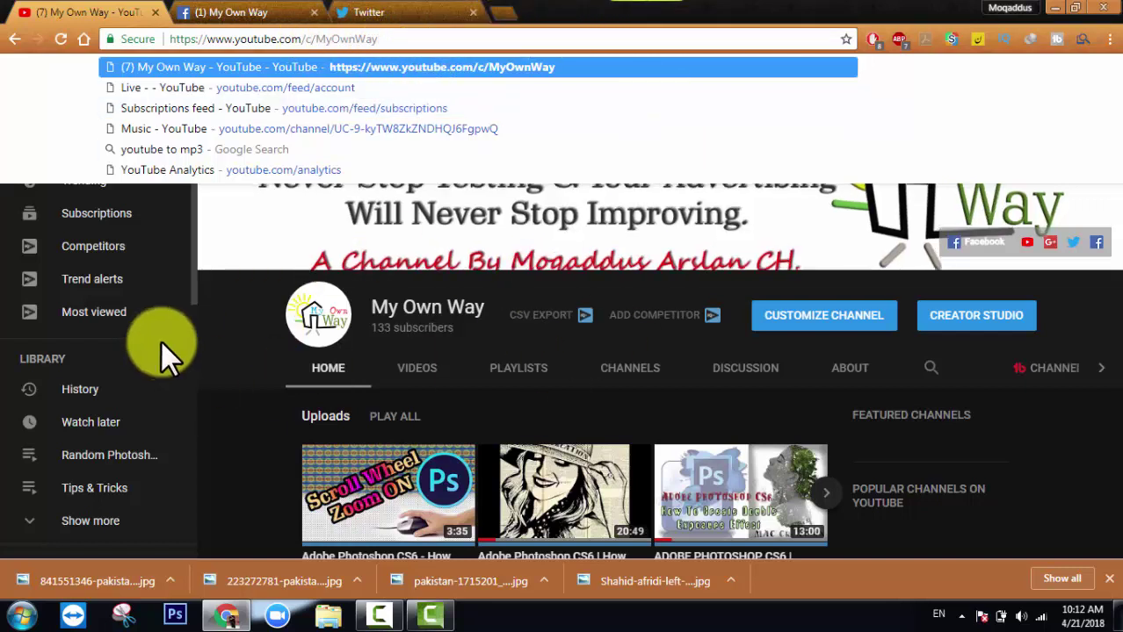
{"action": "left_click", "coordinate": [220, 437]}
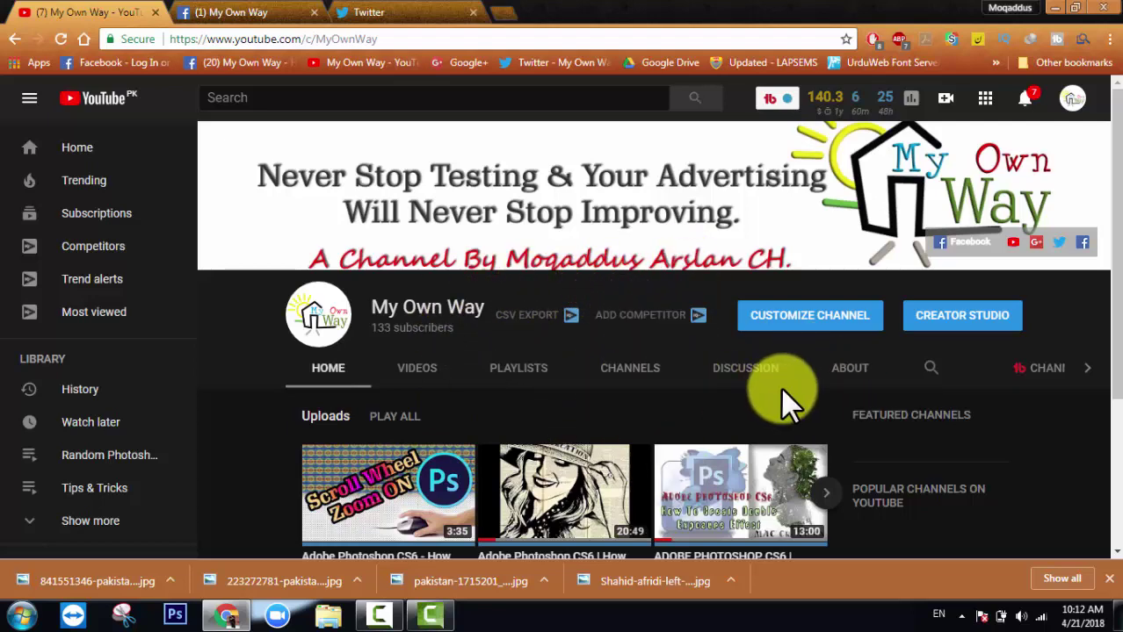
{"action": "scroll", "coordinate": [782, 388], "scroll_direction": "down", "scroll_amount": 3}
{"action": "scroll", "coordinate": [784, 391], "scroll_direction": "down", "scroll_amount": 1}
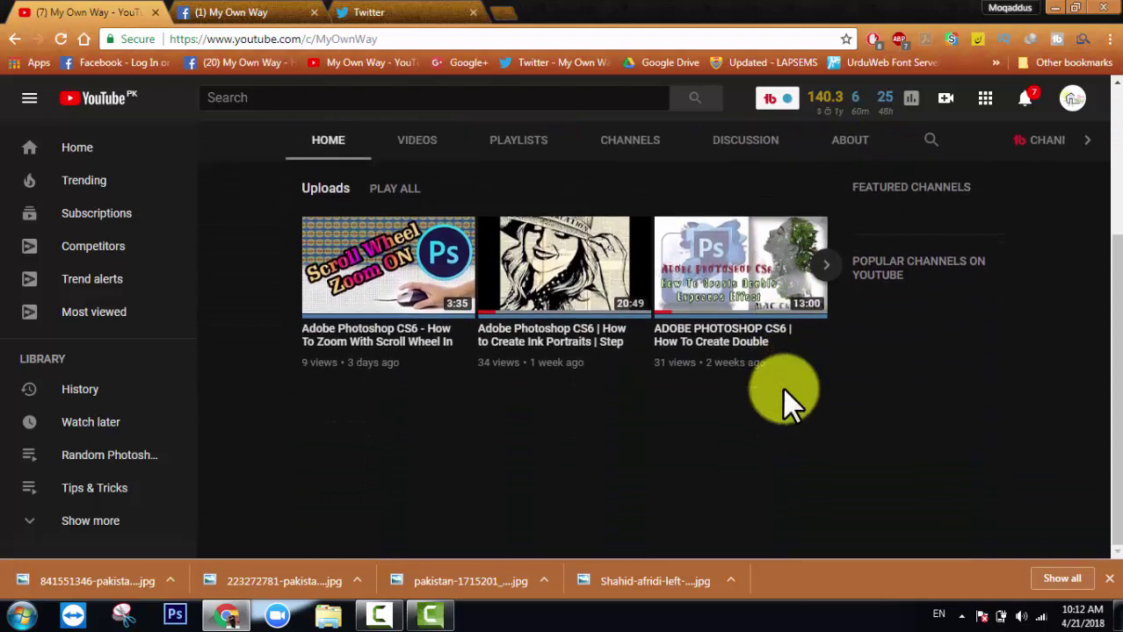
{"action": "scroll", "coordinate": [785, 391], "scroll_direction": "up", "scroll_amount": 1}
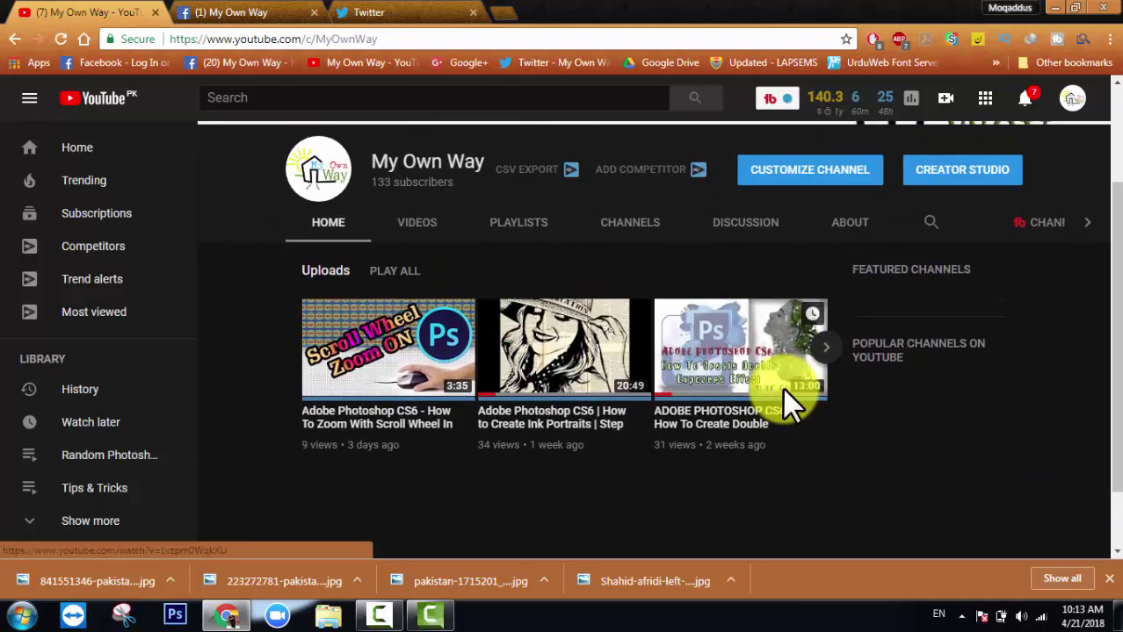